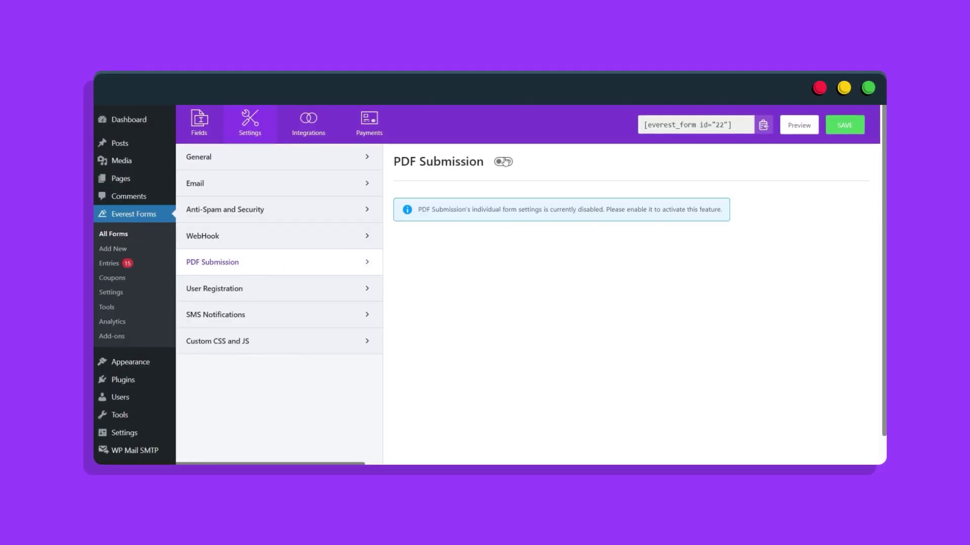
Enable PDF submission with the second template and header text "Your Form Submission".
click(503, 162)
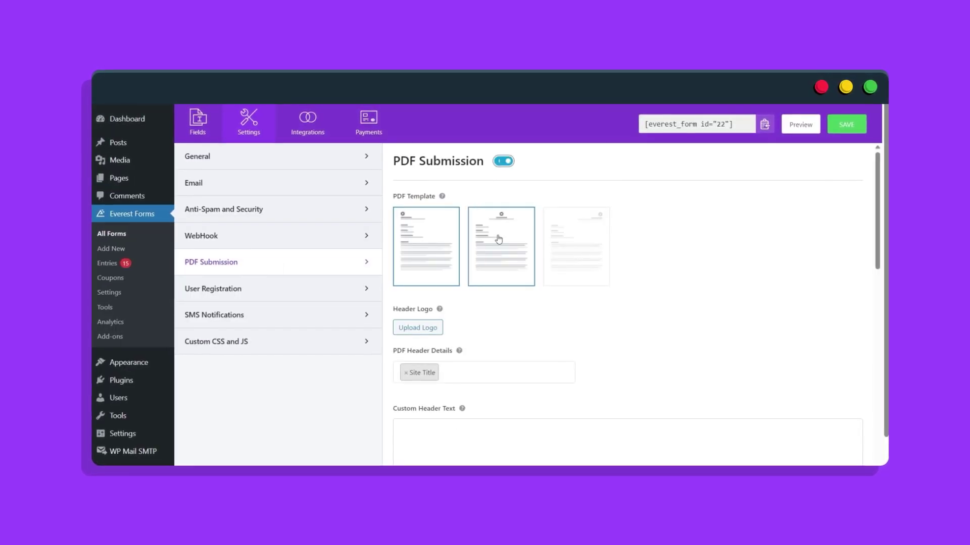
click(510, 254)
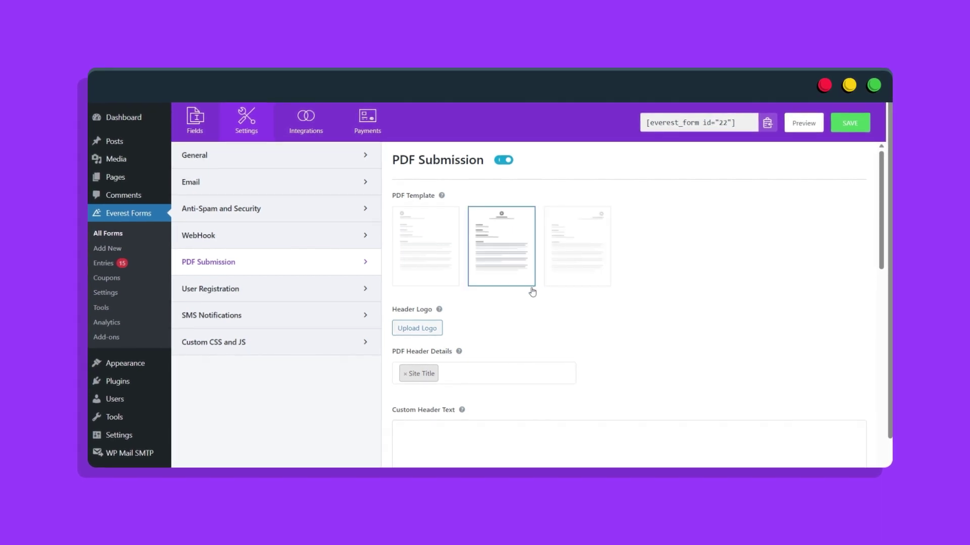
scroll(440, 273, down, 3)
scroll(476, 281, down, 1)
click(455, 285)
text(Your Form Submission)
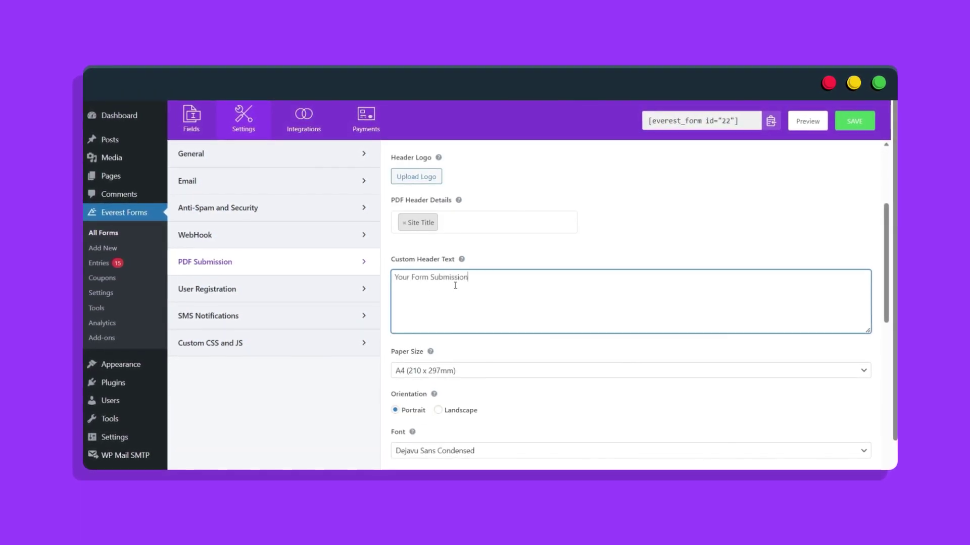
scroll(451, 295, down, 2)
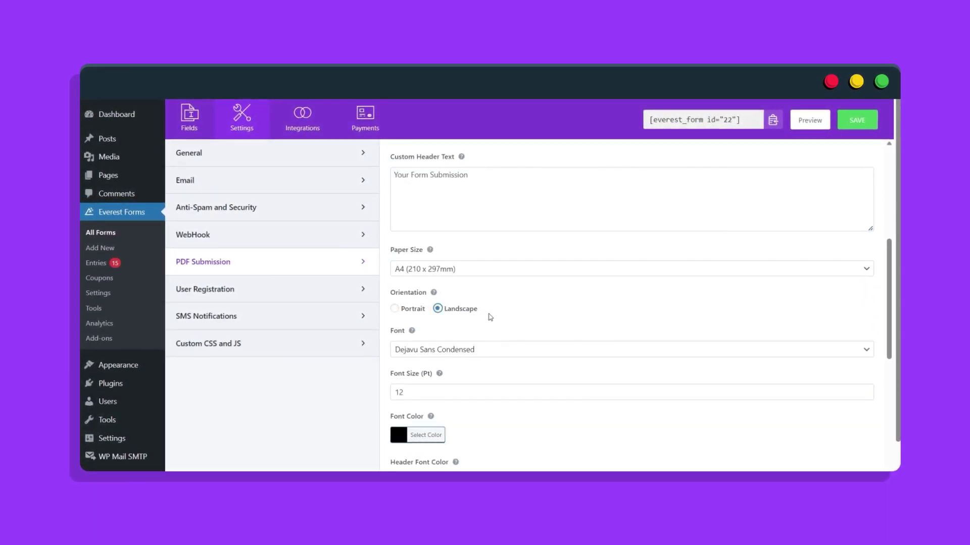
scroll(490, 317, down, 2)
scroll(528, 316, down, 1)
scroll(535, 314, down, 2)
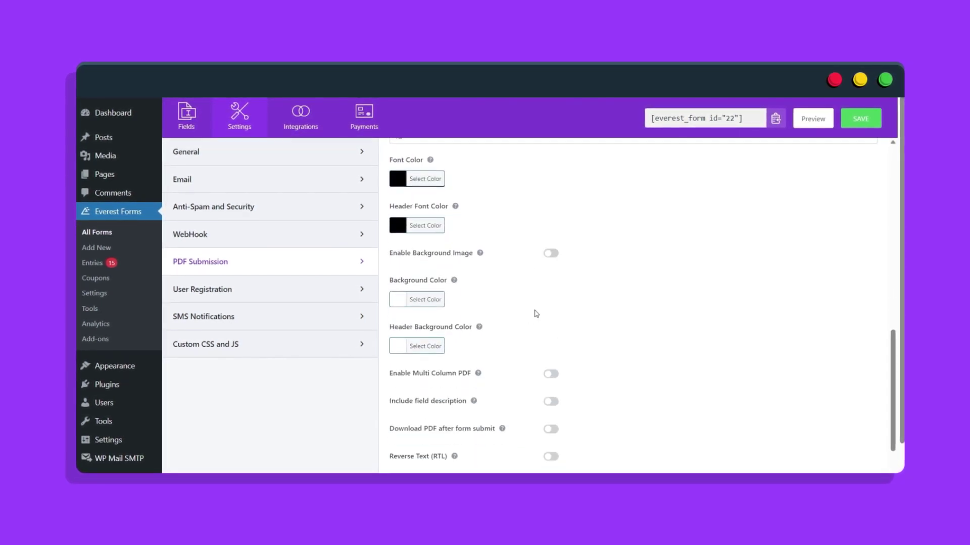
Enable the PDF background image and include the First Name, Last Name, Password and Bio fields.
click(550, 255)
scroll(493, 309, down, 1)
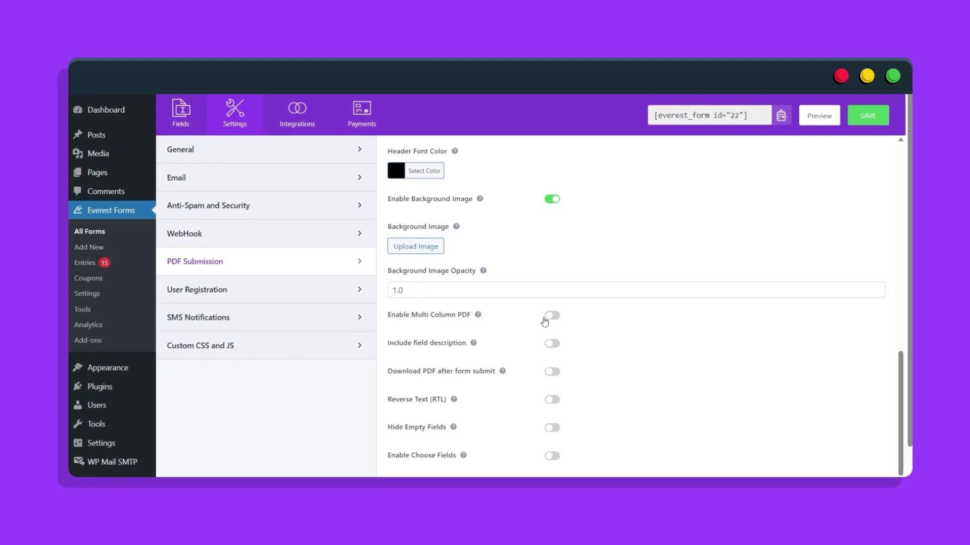
scroll(546, 378, down, 1)
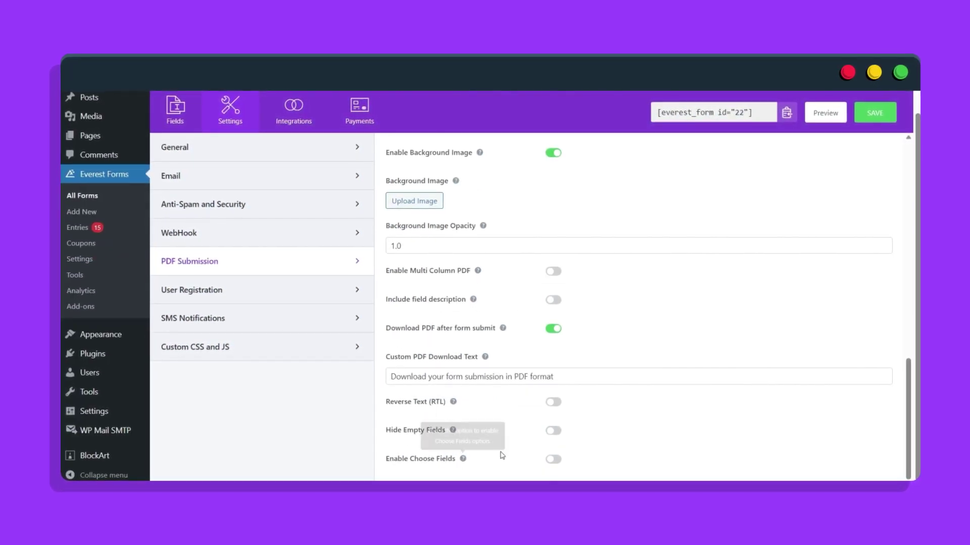
scroll(576, 462, down, 1)
click(489, 455)
click(452, 351)
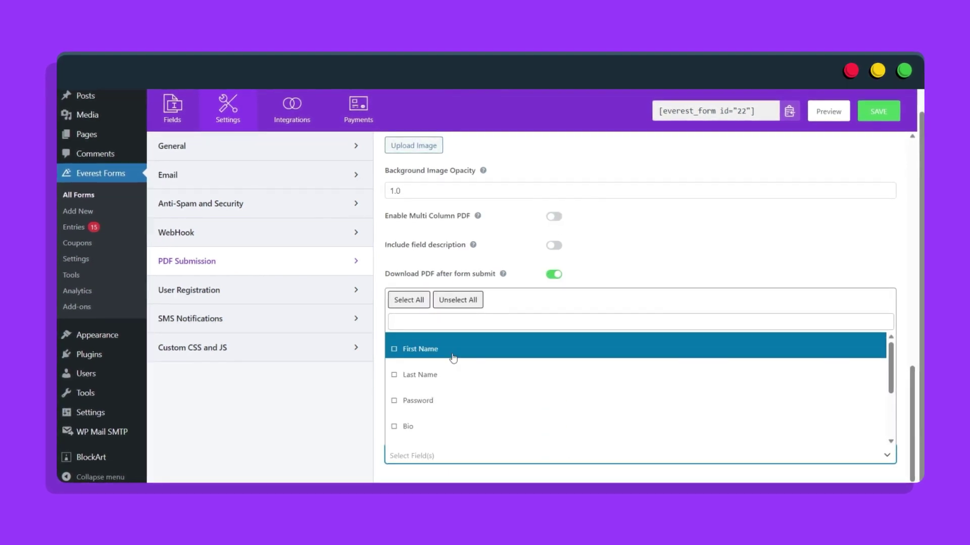
click(461, 376)
click(461, 401)
click(459, 427)
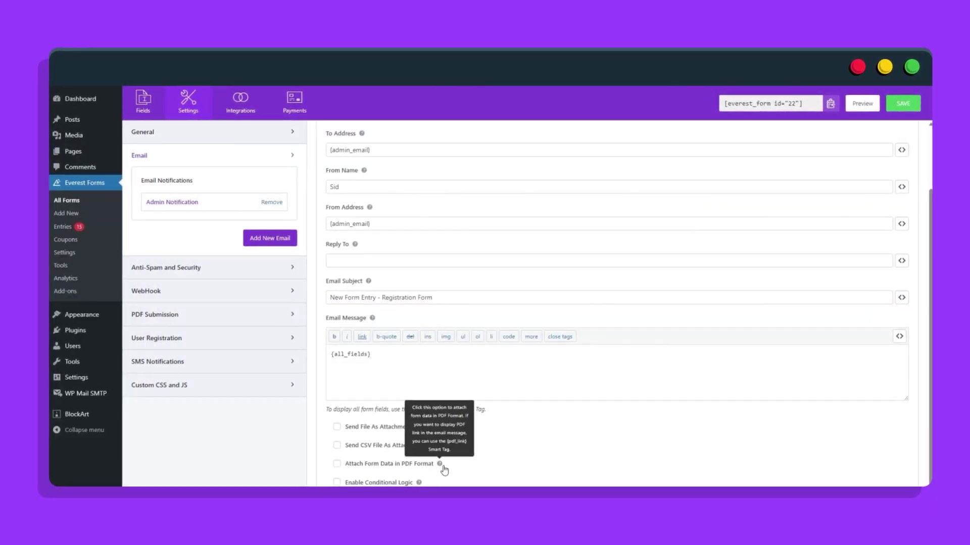
Attach the form data as a PDF to the admin notification email.
click(336, 465)
scroll(481, 477, down, 3)
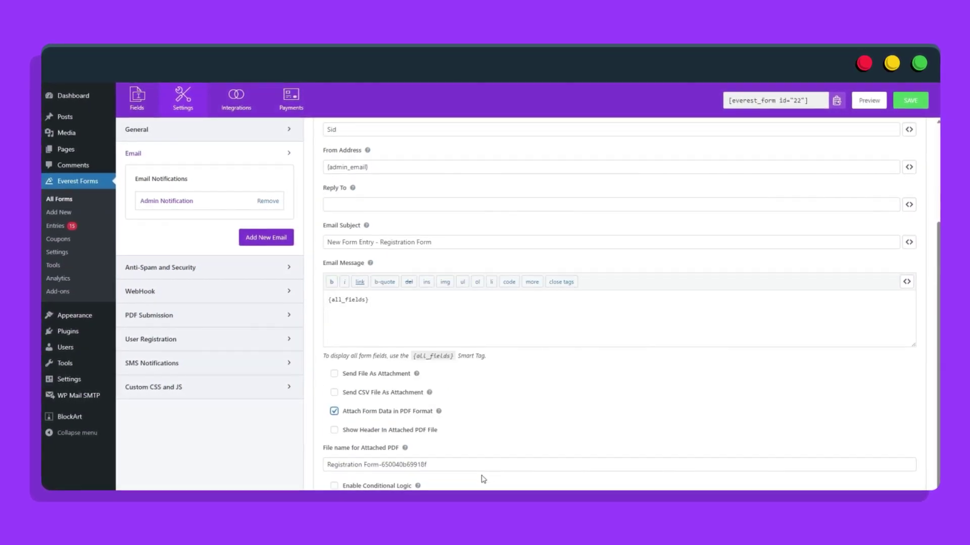